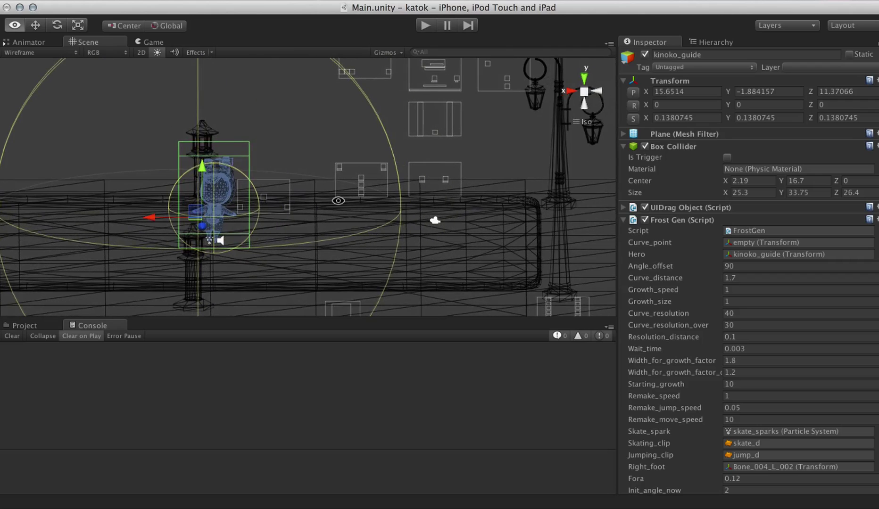
Examine the wireframe skating scene from side and raised angles, and select the rink object.
{"action": "scroll", "coordinate": [292, 162], "scroll_direction": "down", "scroll_amount": 5}
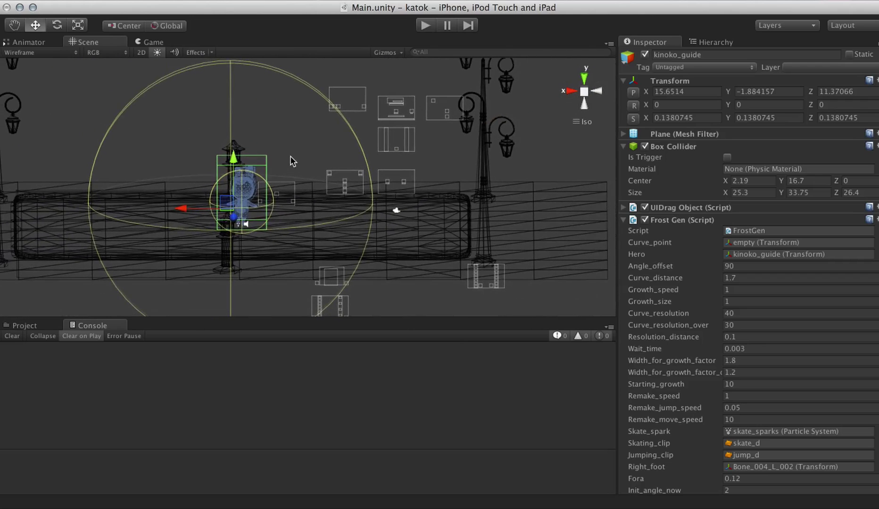
{"action": "left_click_drag", "start_coordinate": [281, 150], "coordinate": [277, 124], "text": "alt"}
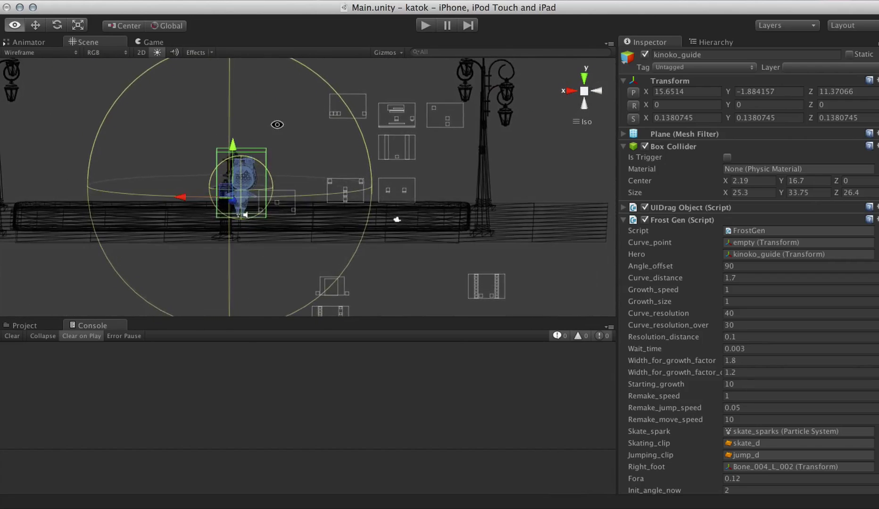
{"action": "left_click", "coordinate": [533, 152]}
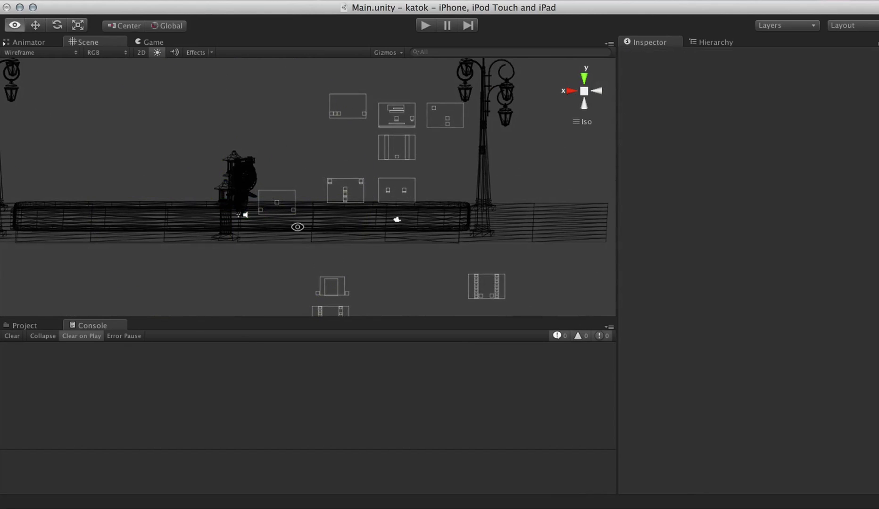
{"action": "left_click_drag", "start_coordinate": [296, 225], "coordinate": [340, 306], "text": "alt"}
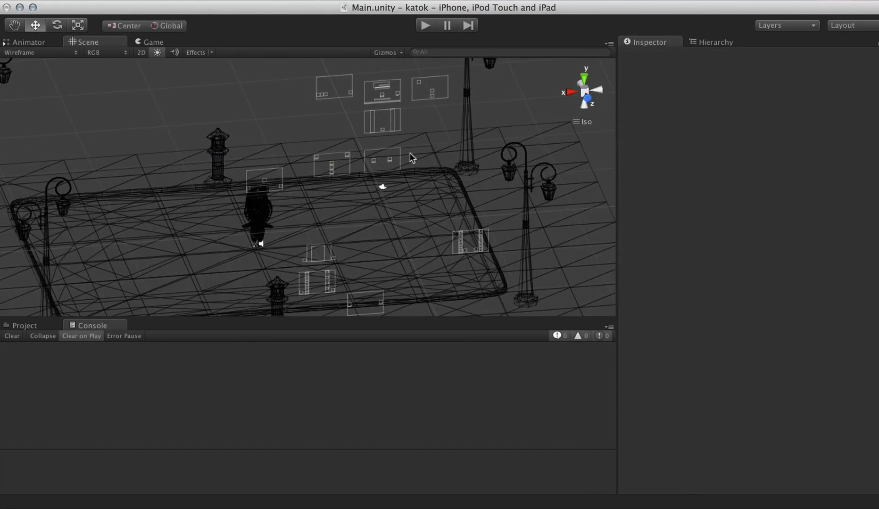
{"action": "left_click", "coordinate": [263, 249]}
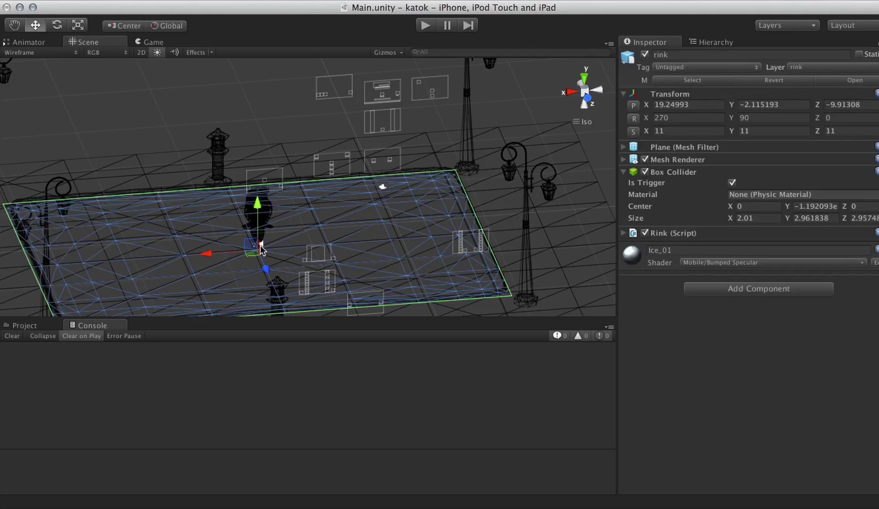
{"action": "scroll", "coordinate": [262, 246], "scroll_direction": "up", "scroll_amount": 5}
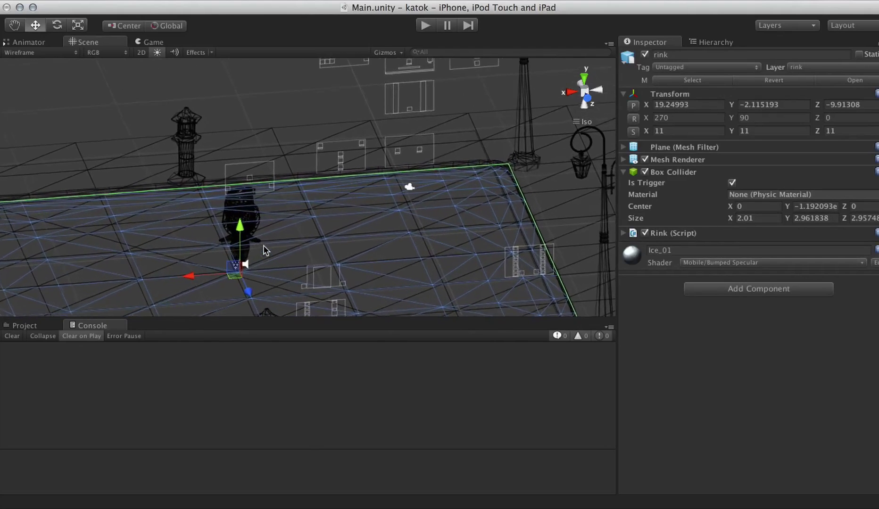
{"action": "scroll", "coordinate": [245, 265], "scroll_direction": "up", "scroll_amount": 2}
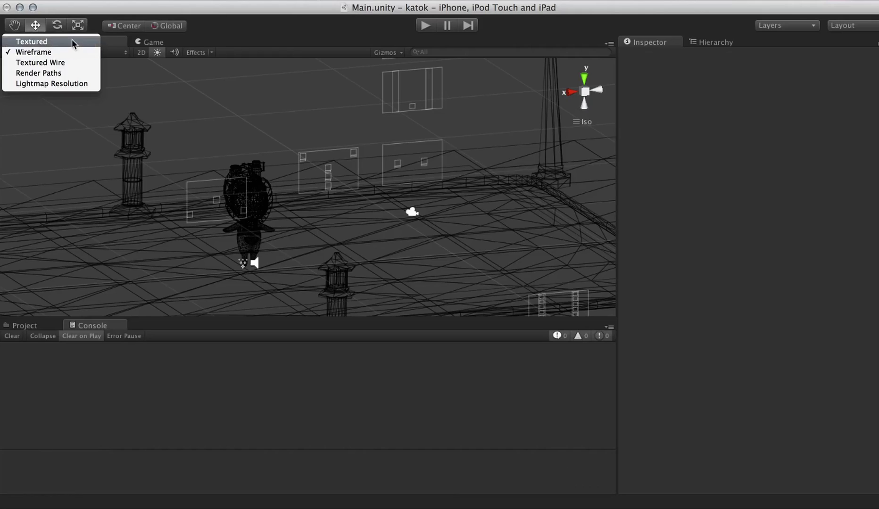
Set the scene view to Textured shading and inspect the kinoko character up close on the rink.
{"action": "left_click", "coordinate": [71, 39]}
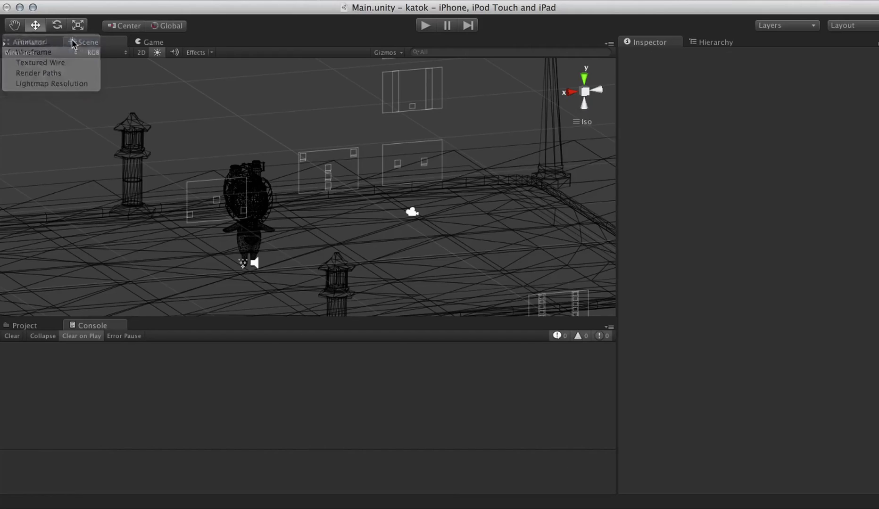
{"action": "left_click", "coordinate": [251, 213]}
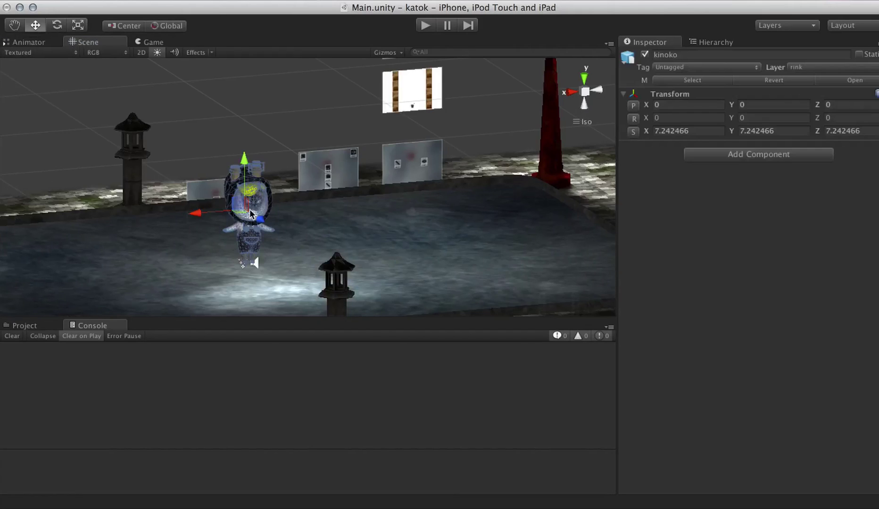
{"action": "key", "text": "f"}
{"action": "scroll", "coordinate": [249, 209], "scroll_direction": "up", "scroll_amount": 10}
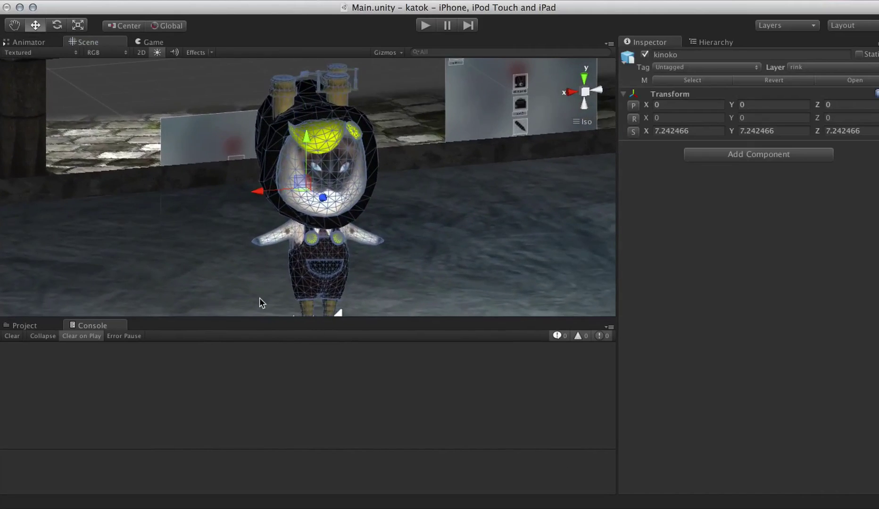
{"action": "left_click", "coordinate": [88, 209]}
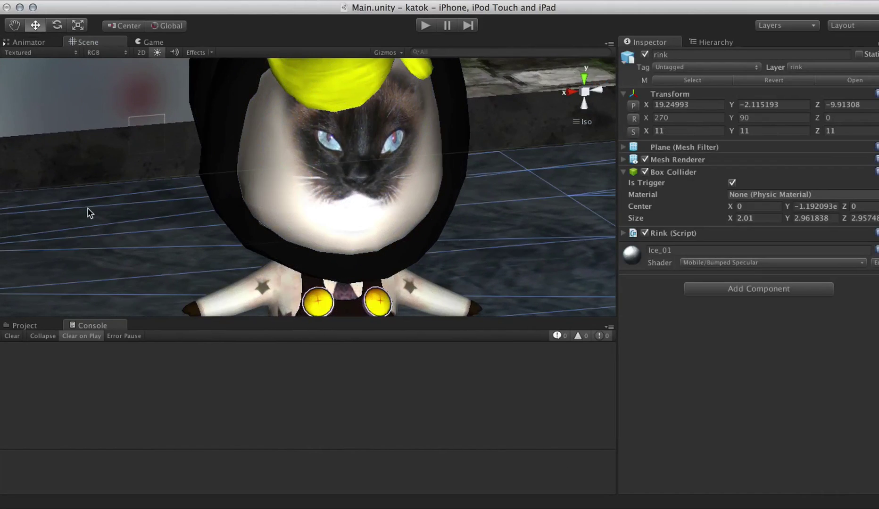
{"action": "scroll", "coordinate": [88, 212], "scroll_direction": "down", "scroll_amount": 10}
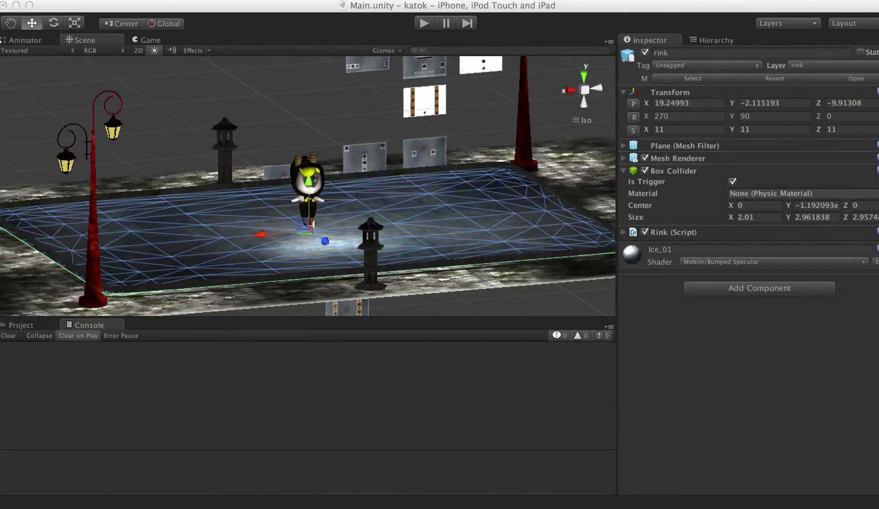
Look through the Rink.cs script in MonoDevelop and close the License Management window opened in Unity.
{"action": "left_click", "coordinate": [47, 1]}
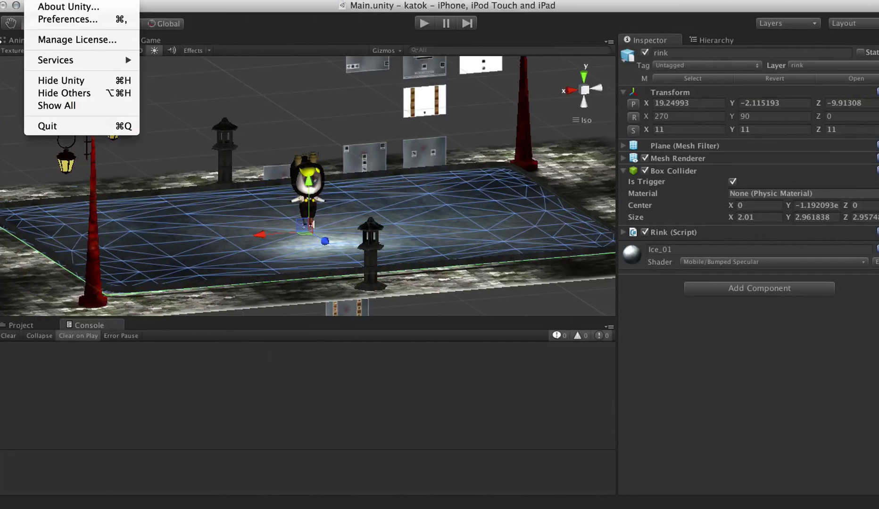
{"action": "left_click", "coordinate": [56, 41]}
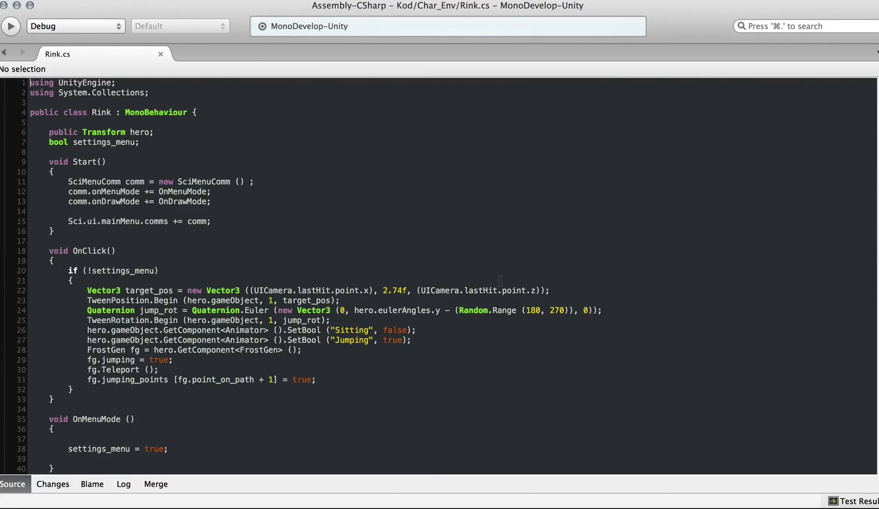
{"action": "scroll", "coordinate": [500, 280], "scroll_direction": "down", "scroll_amount": 6}
{"action": "scroll", "coordinate": [500, 280], "scroll_direction": "up", "scroll_amount": 6}
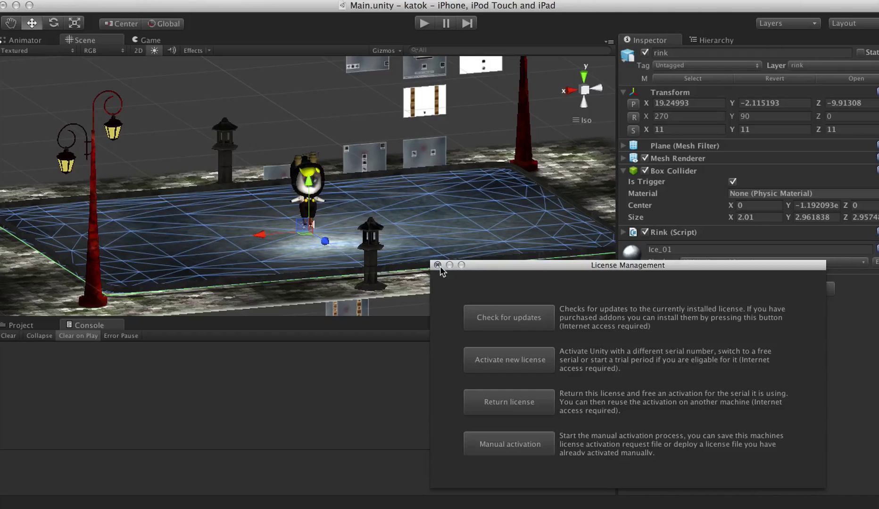
{"action": "left_click", "coordinate": [437, 265]}
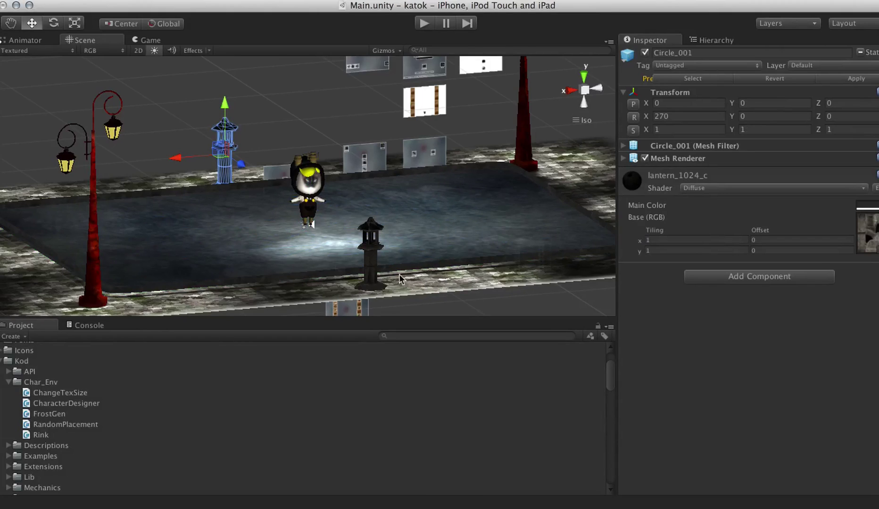
Browse the project's asset folders from Animations down to Sound.
{"action": "scroll", "coordinate": [215, 425], "scroll_direction": "up", "scroll_amount": 3}
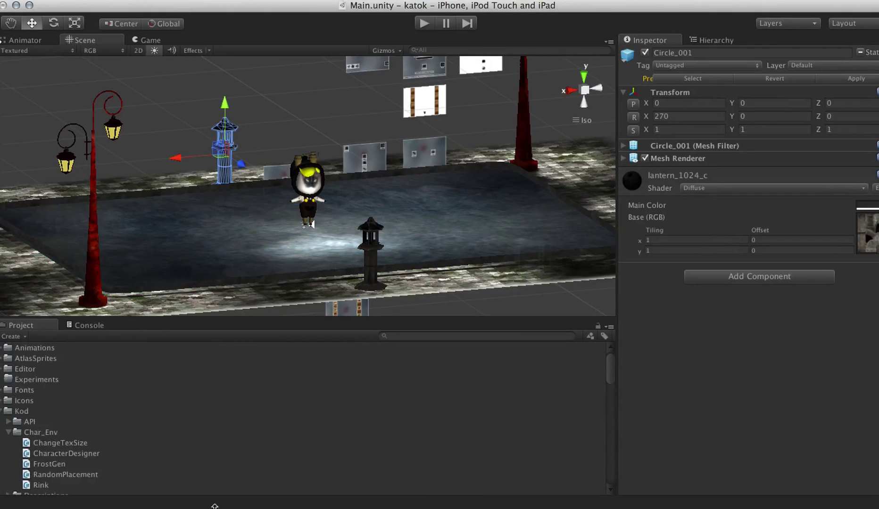
{"action": "scroll", "coordinate": [172, 363], "scroll_direction": "down", "scroll_amount": 8}
{"action": "scroll", "coordinate": [172, 366], "scroll_direction": "down", "scroll_amount": 5}
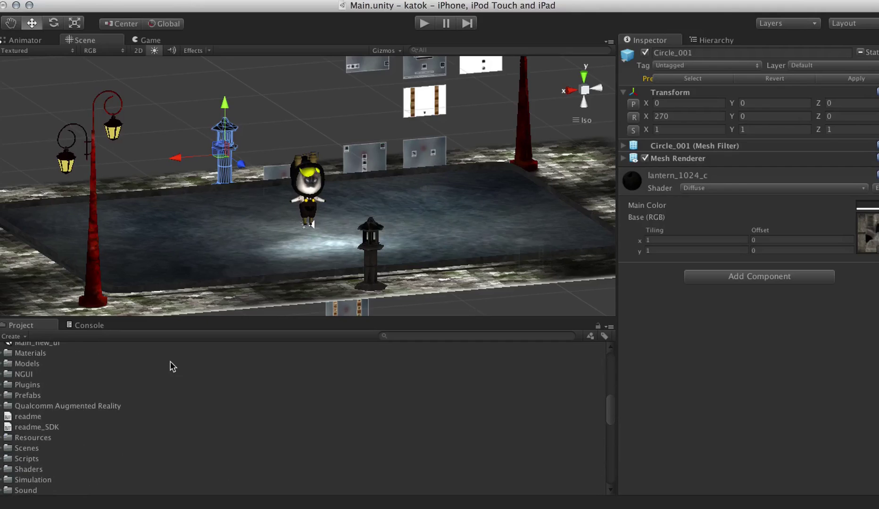
Look through the available component categories, including Audio, Miscellaneous, Effects and Mesh.
{"action": "left_click", "coordinate": [264, 1]}
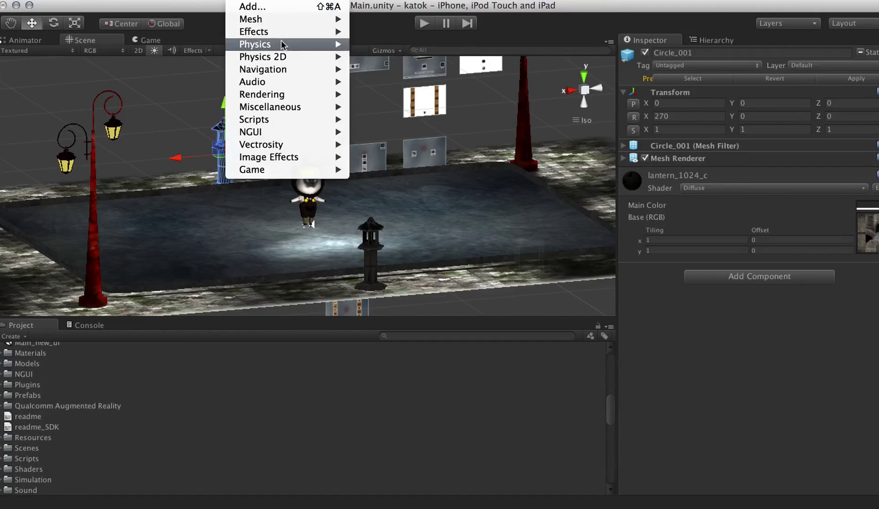
{"action": "mouse_move", "coordinate": [282, 58]}
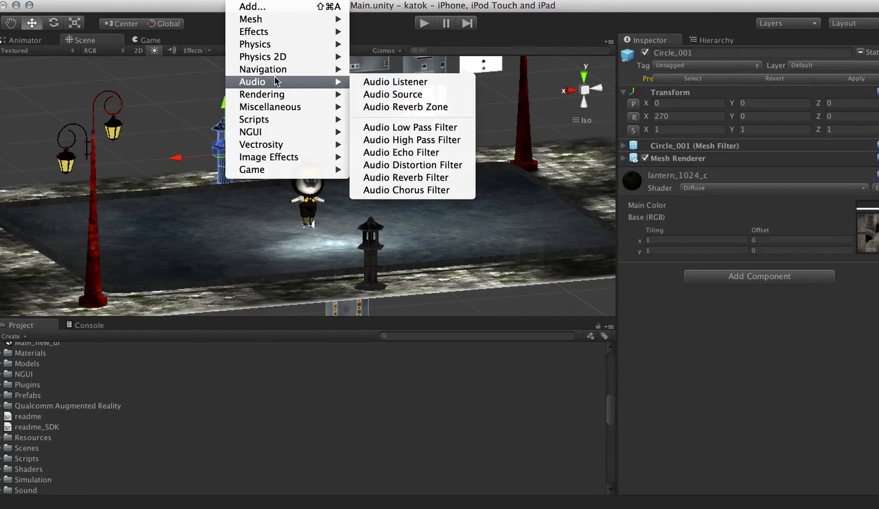
{"action": "mouse_move", "coordinate": [269, 110]}
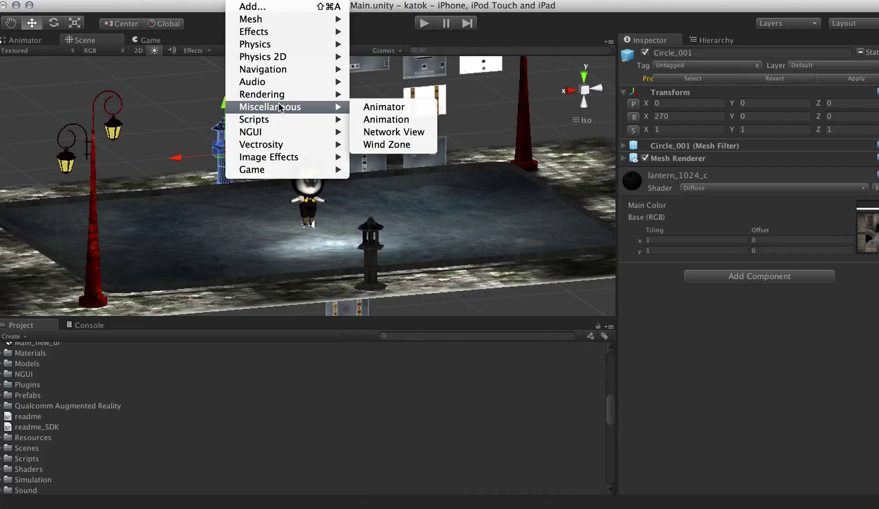
{"action": "mouse_move", "coordinate": [294, 44]}
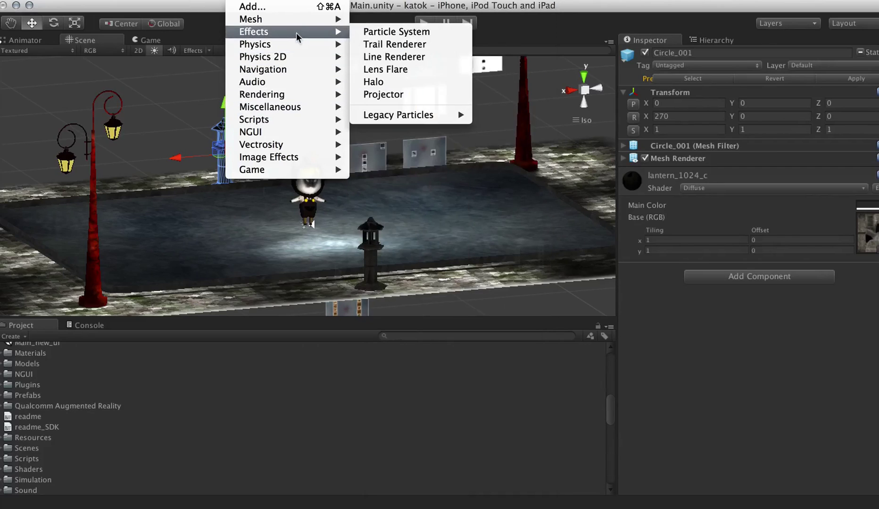
{"action": "mouse_move", "coordinate": [300, 21]}
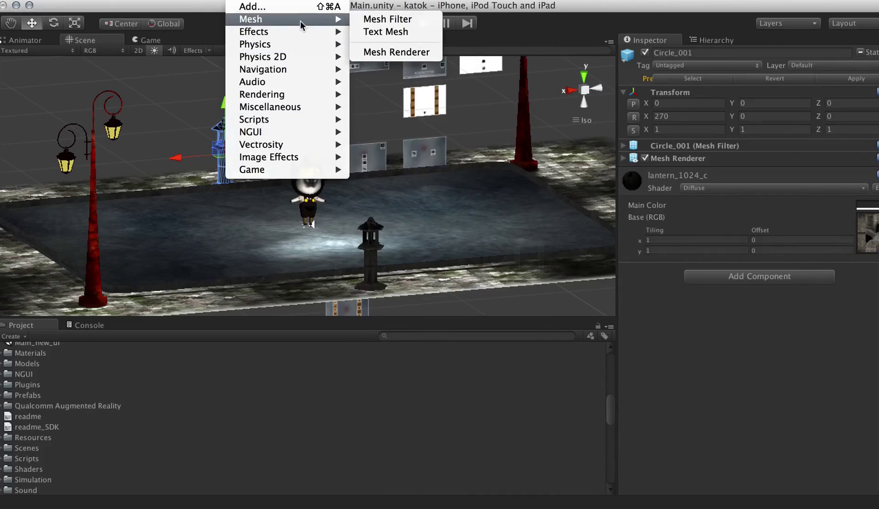
{"action": "left_click", "coordinate": [490, 184]}
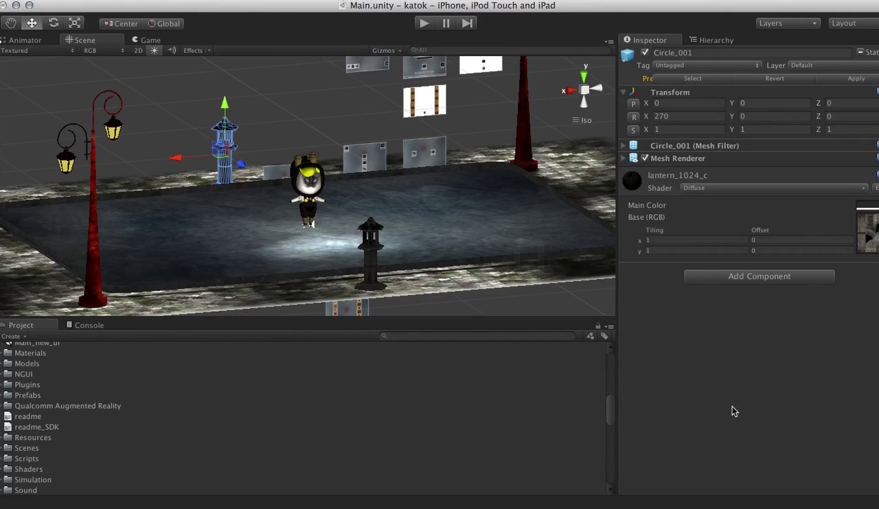
Switch to MonoDevelop and read the Rink.cs script through to its end.
{"action": "key", "text": "super+Tab"}
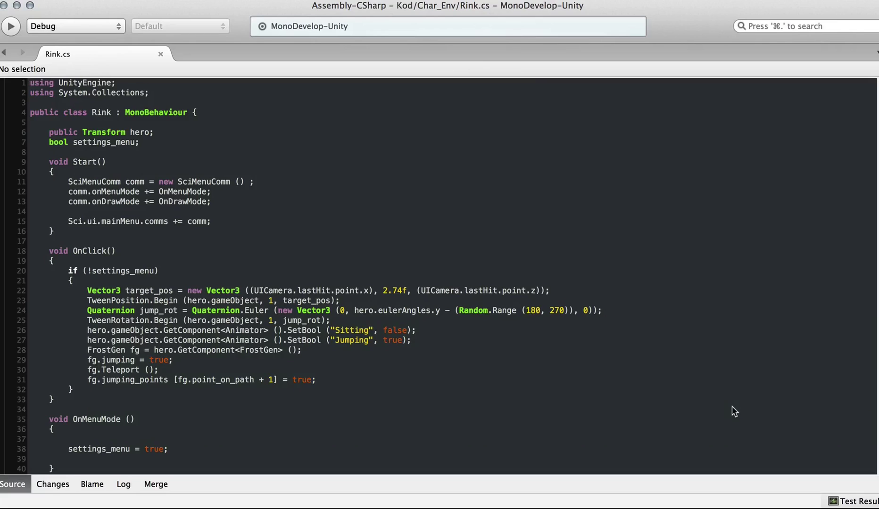
{"action": "scroll", "coordinate": [554, 349], "scroll_direction": "down", "scroll_amount": 3}
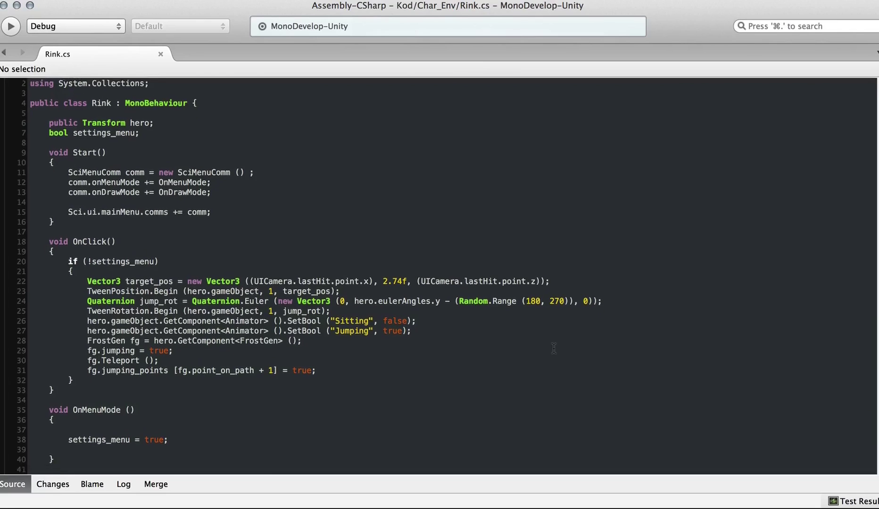
{"action": "scroll", "coordinate": [553, 349], "scroll_direction": "down", "scroll_amount": 4}
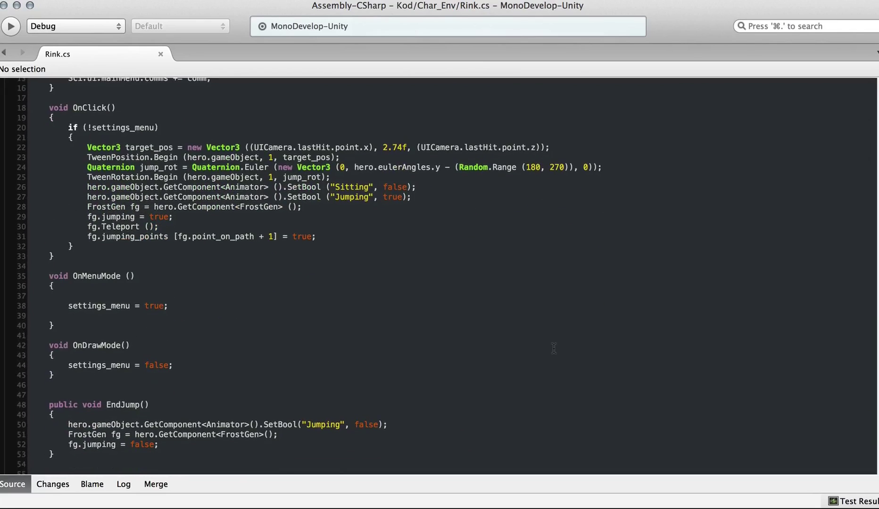
{"action": "scroll", "coordinate": [554, 349], "scroll_direction": "down", "scroll_amount": 2}
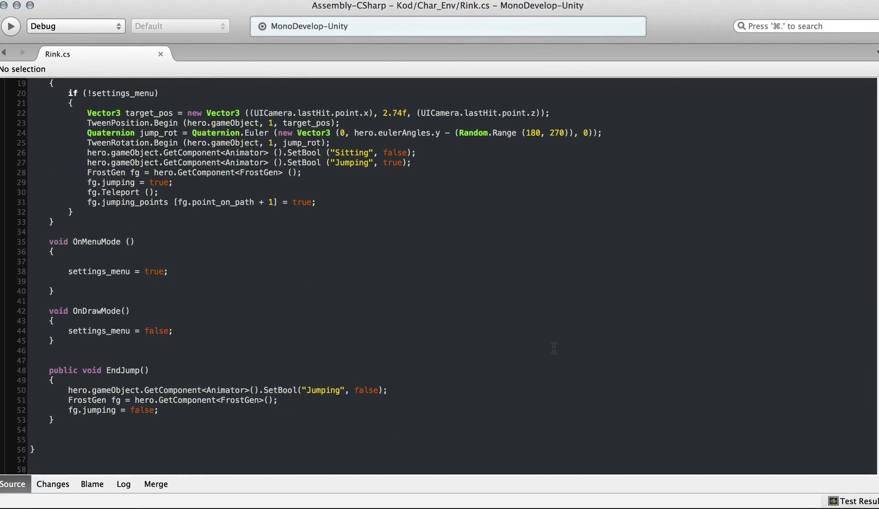
Highlight the whole EndJump method and the blank lines around it in Rink.cs.
{"action": "left_click", "coordinate": [554, 348]}
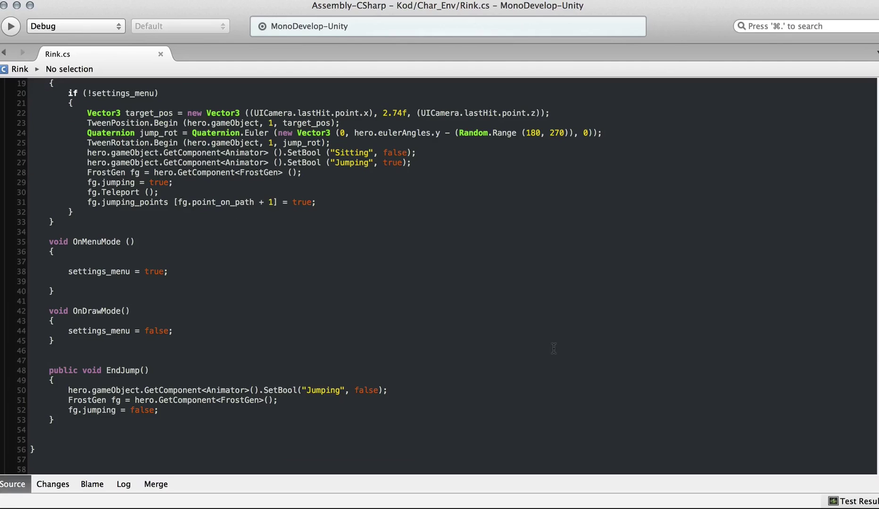
{"action": "key", "text": "shift+Down"}
{"action": "key", "text": "shift+Down"}
{"action": "key", "text": "shift+Down"}
{"action": "key", "text": "shift+Down"}
{"action": "key", "text": "shift+Down"}
{"action": "key", "text": "shift+Down"}
{"action": "key", "text": "shift+Down"}
{"action": "key", "text": "shift+Down"}
{"action": "key", "text": "shift+Down"}
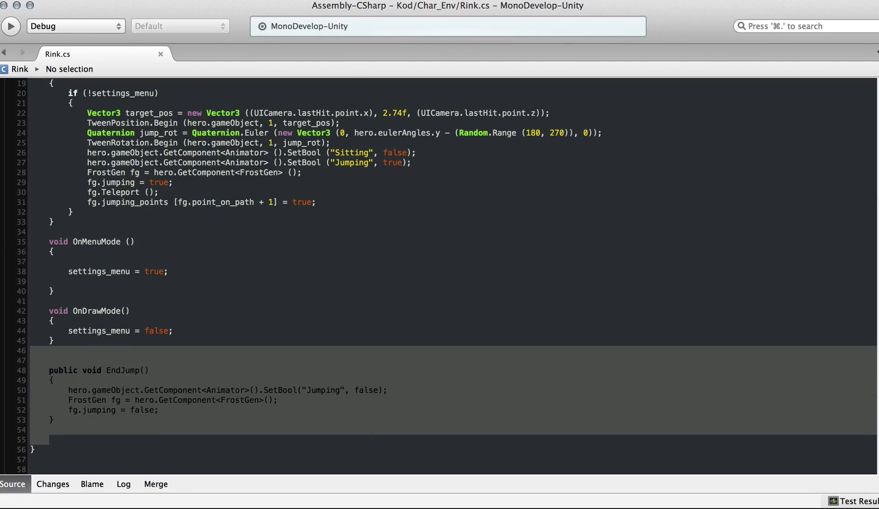
Return to the beginning of Rink.cs and place the cursor after the onMenuMode assignment in the Start method.
{"action": "scroll", "coordinate": [256, 158], "scroll_direction": "up", "scroll_amount": 6}
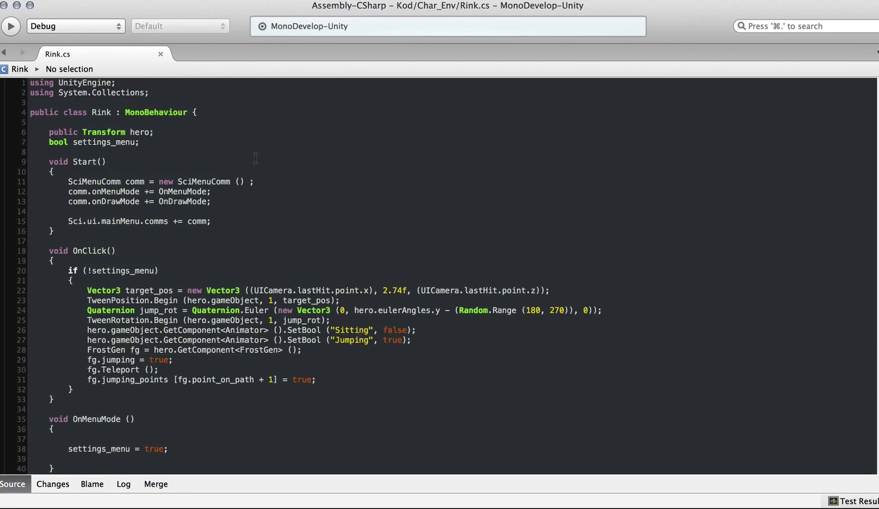
{"action": "left_click", "coordinate": [521, 192]}
{"action": "scroll", "coordinate": [521, 192], "scroll_direction": "down", "scroll_amount": 1}
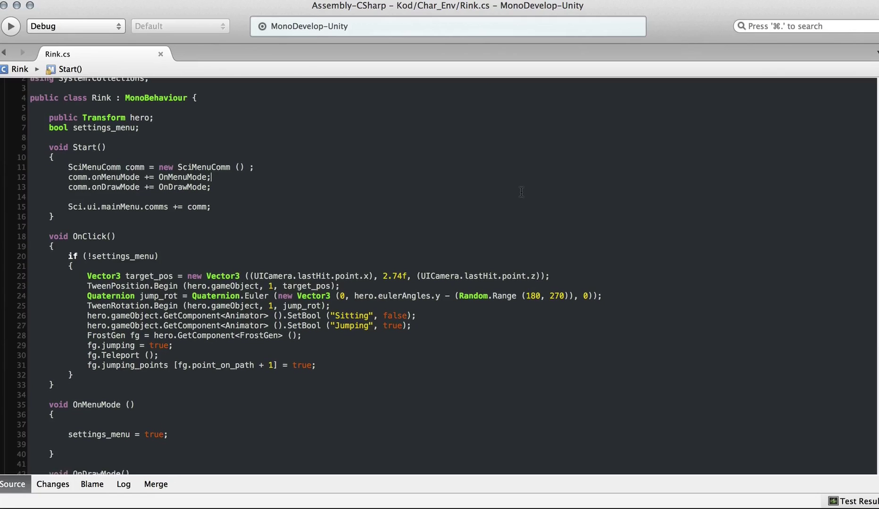
Switch back to Unity and view the textured rink scene from its opposite side.
{"action": "key", "text": "super+Tab"}
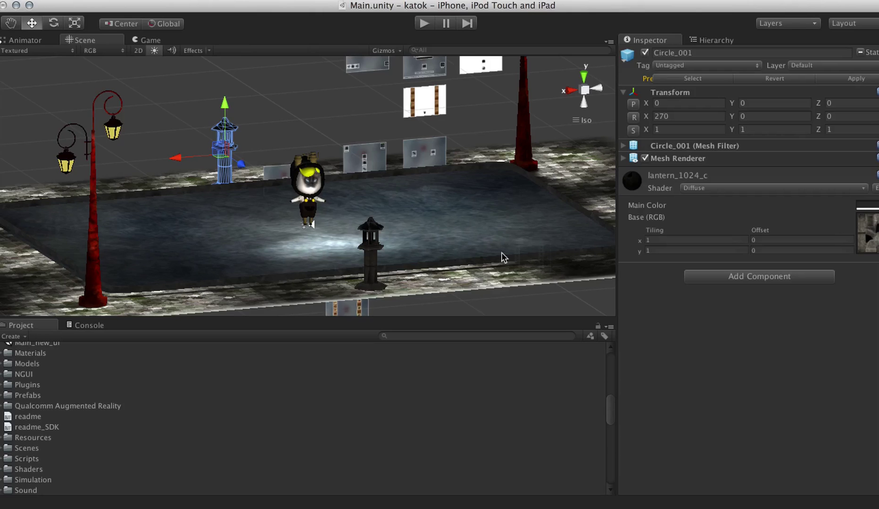
{"action": "key", "text": "alt"}
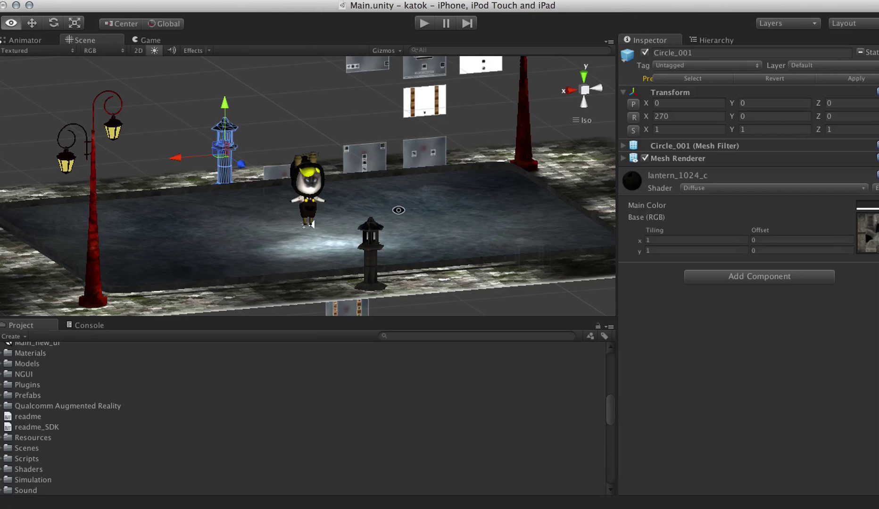
{"action": "left_click_drag", "start_coordinate": [398, 209], "coordinate": [802, 226], "text": "alt"}
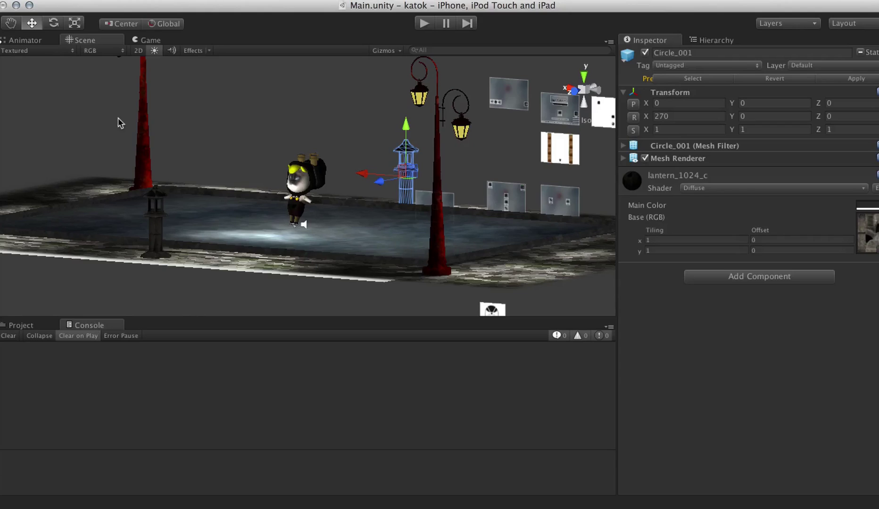
Open the Build Settings, centre the window and look through the whole list of target platforms.
{"action": "left_click", "coordinate": [87, 0]}
{"action": "left_click", "coordinate": [98, 114]}
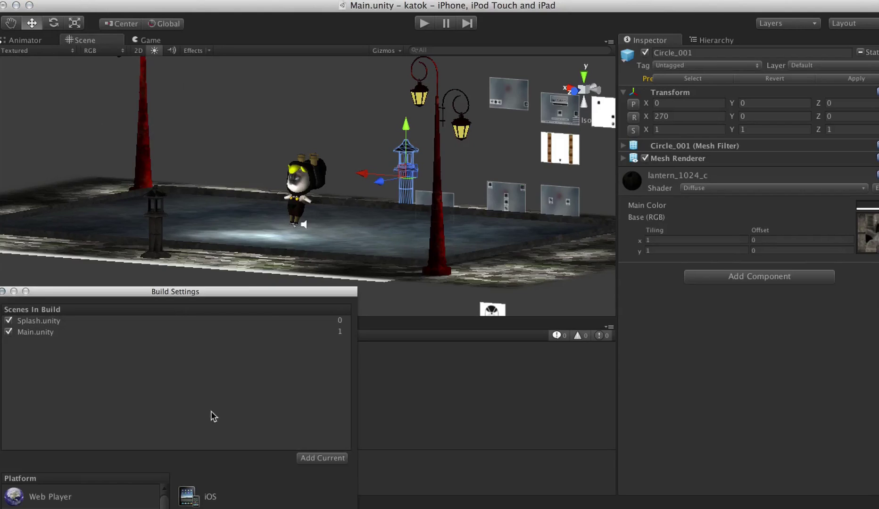
{"action": "left_click_drag", "start_coordinate": [212, 292], "coordinate": [453, 57]}
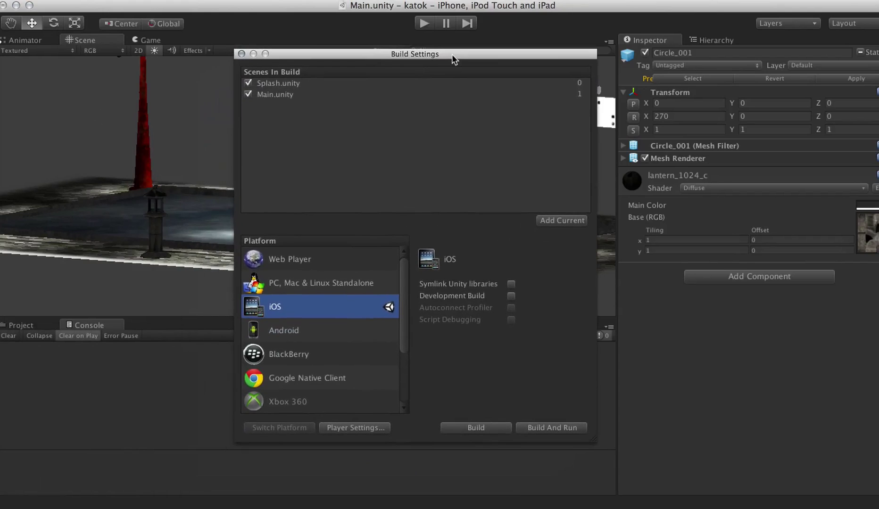
{"action": "scroll", "coordinate": [334, 327], "scroll_direction": "down", "scroll_amount": 2}
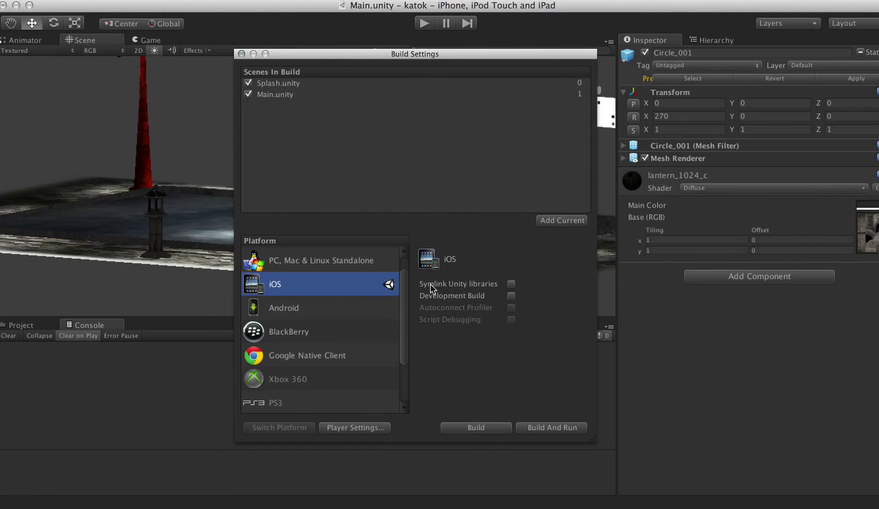
{"action": "scroll", "coordinate": [369, 327], "scroll_direction": "down", "scroll_amount": 3}
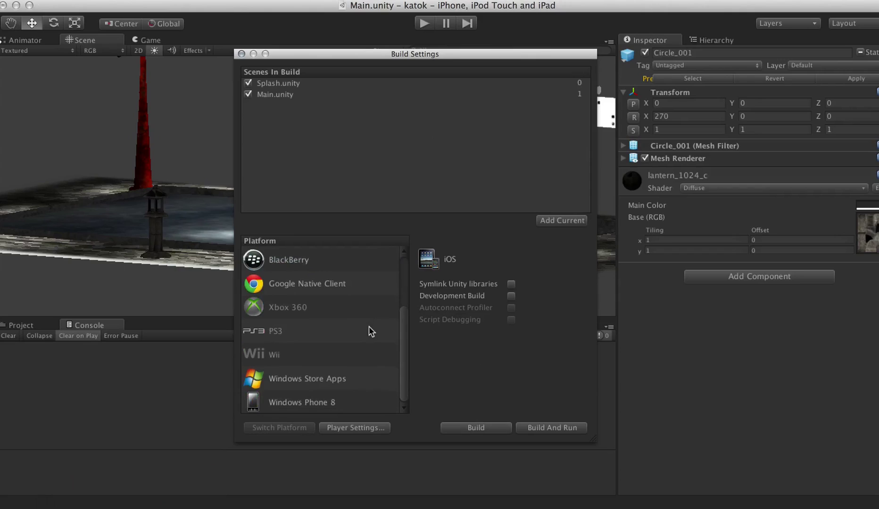
{"action": "scroll", "coordinate": [369, 326], "scroll_direction": "up", "scroll_amount": 4}
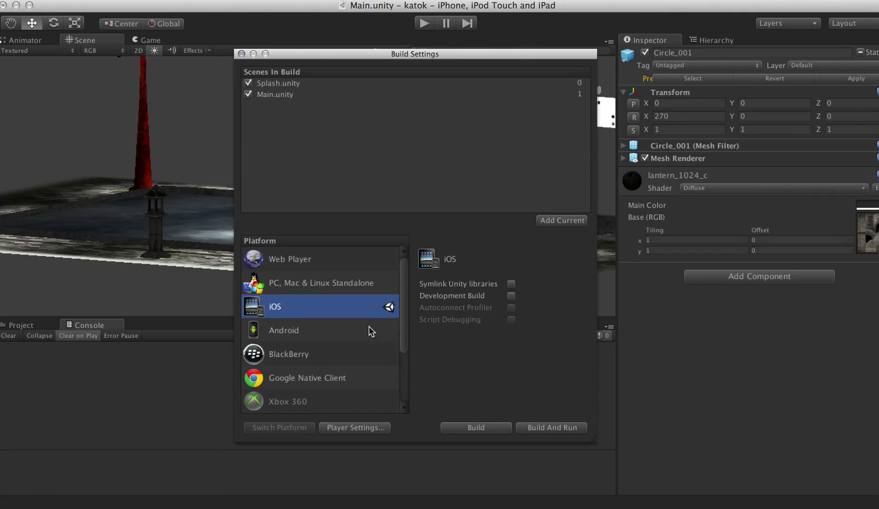
Inspect the build options for PC, Mac & Linux Standalone, BlackBerry and Android, then close the Build Settings.
{"action": "left_click", "coordinate": [330, 286]}
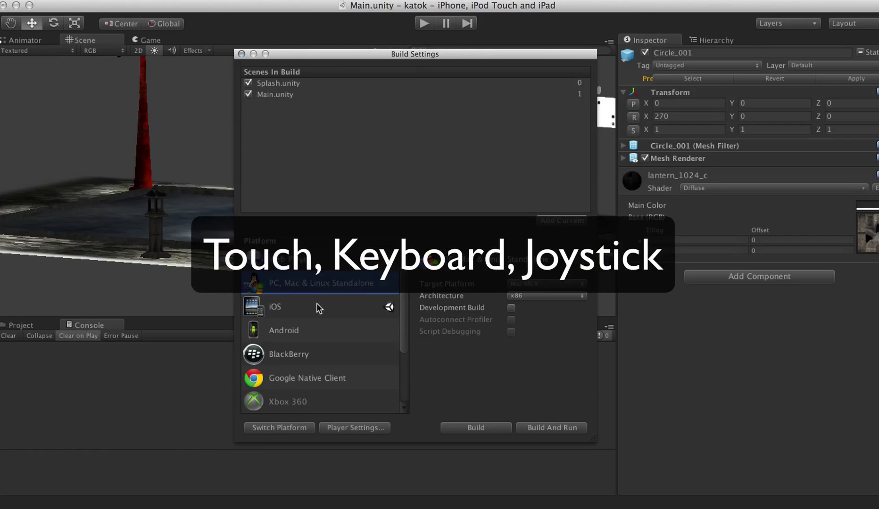
{"action": "left_click", "coordinate": [306, 338]}
{"action": "left_click", "coordinate": [319, 356]}
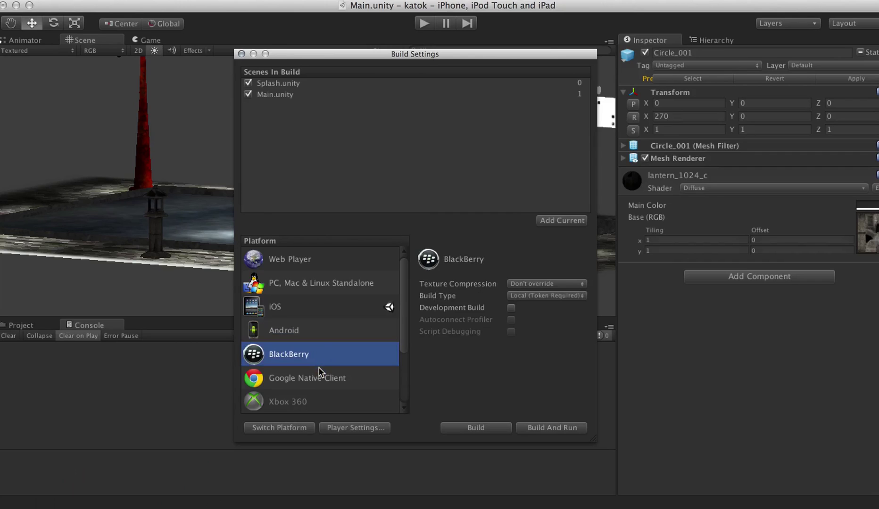
{"action": "left_click", "coordinate": [315, 309]}
{"action": "left_click", "coordinate": [310, 329]}
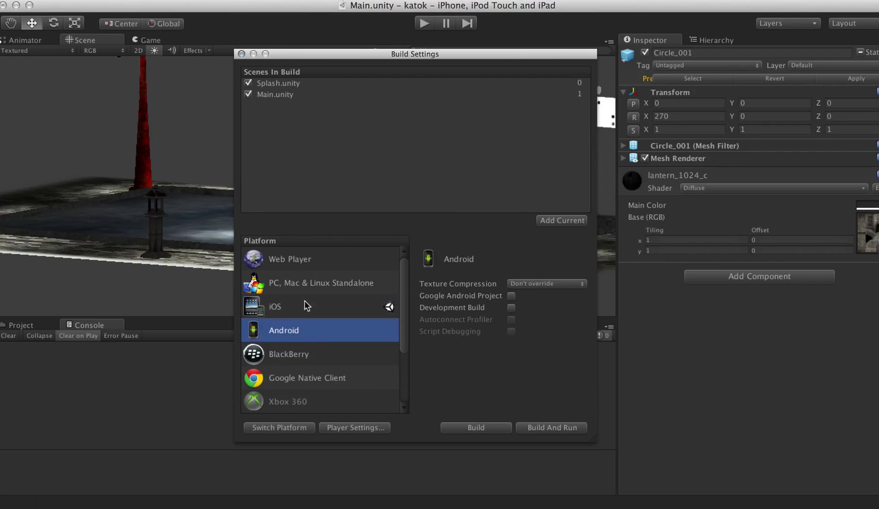
{"action": "left_click", "coordinate": [242, 53]}
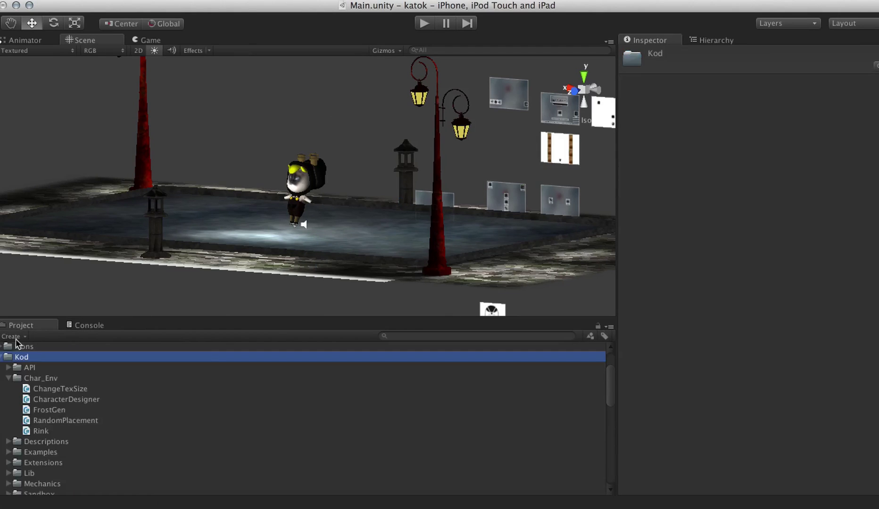
Review the asset types that can be created in the project and the GameObject commands available for the kinoko character.
{"action": "left_click", "coordinate": [11, 337]}
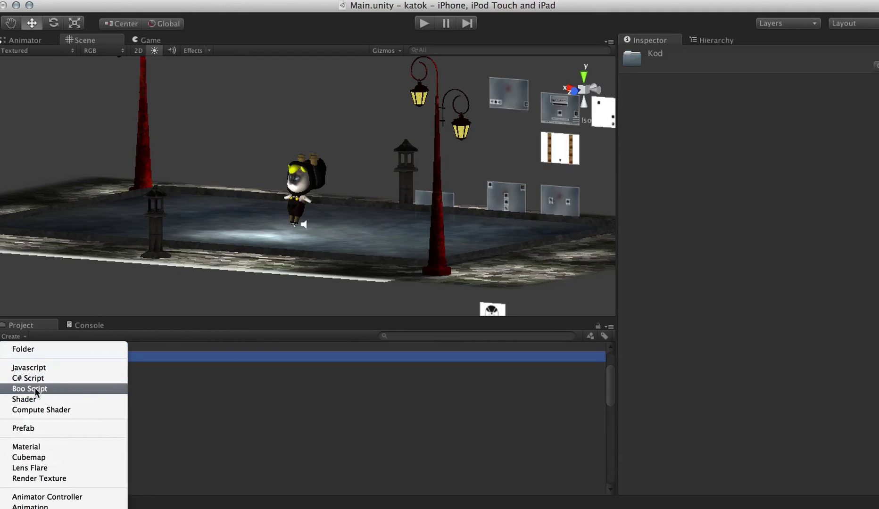
{"action": "left_click", "coordinate": [577, 428]}
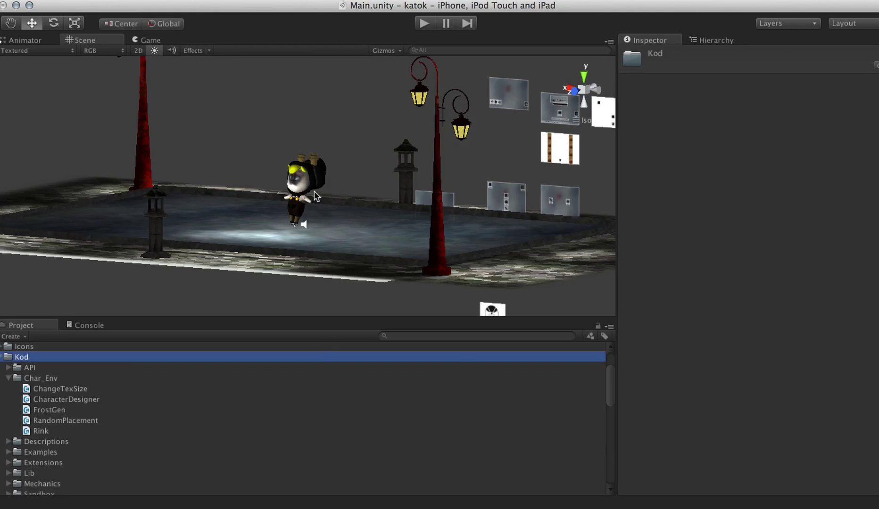
{"action": "left_click", "coordinate": [297, 175]}
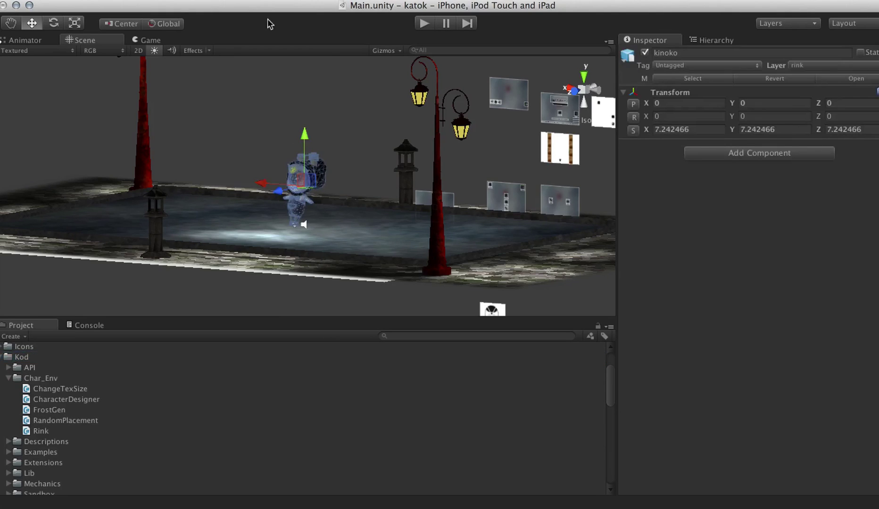
{"action": "left_click", "coordinate": [241, 0]}
{"action": "mouse_move", "coordinate": [187, 0]}
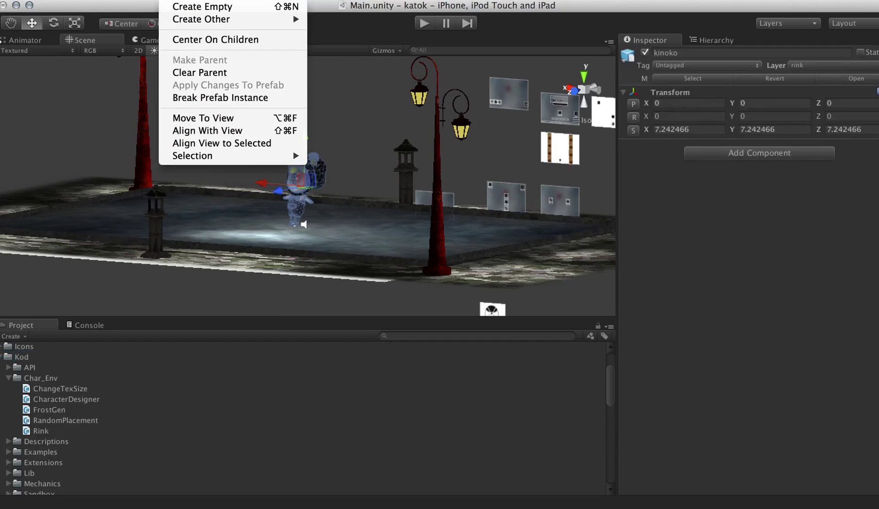
{"action": "mouse_move", "coordinate": [142, 0]}
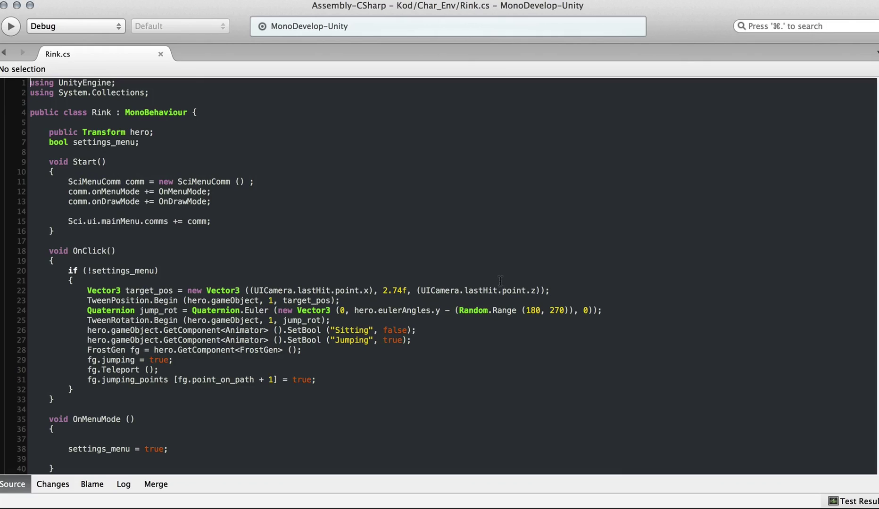
Skim the Rink.cs script in MonoDevelop and return to its beginning.
{"action": "scroll", "coordinate": [500, 280], "scroll_direction": "down", "scroll_amount": 6}
{"action": "scroll", "coordinate": [500, 281], "scroll_direction": "up", "scroll_amount": 6}
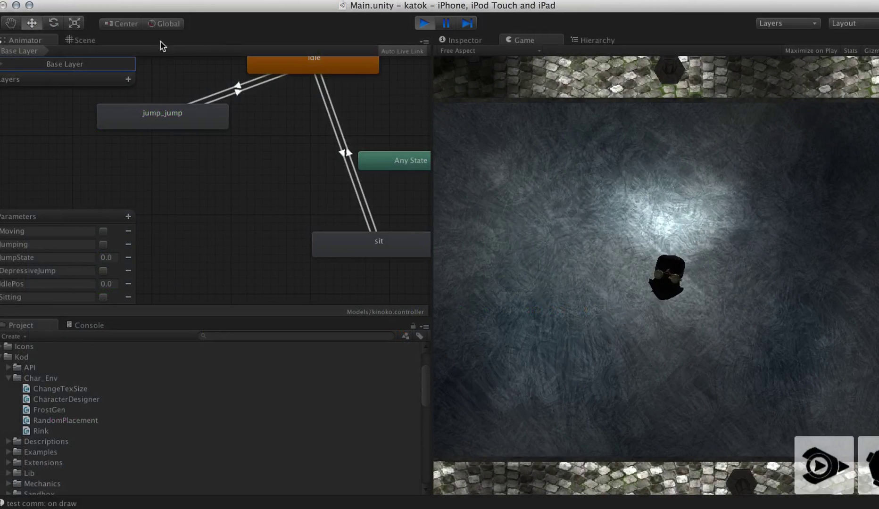
Show the Scene view beside the running game and send the skater to the far right side of the rink.
{"action": "left_click", "coordinate": [86, 41]}
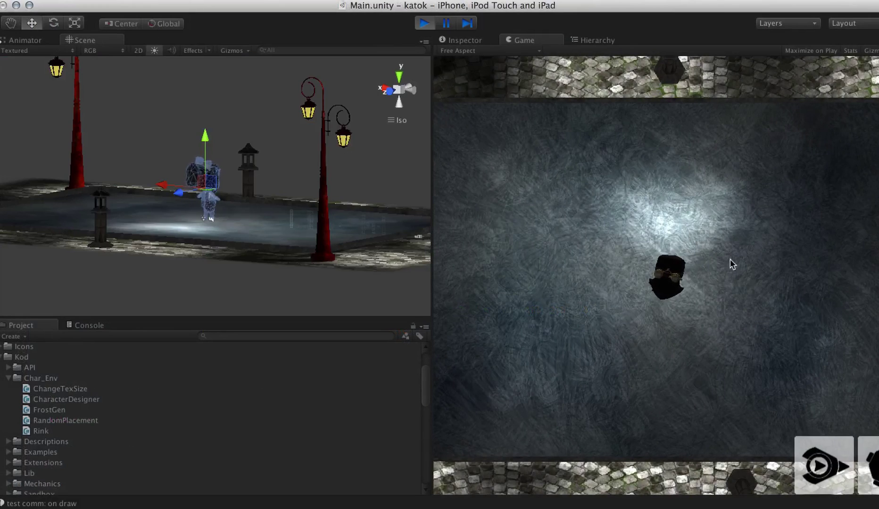
{"action": "left_click", "coordinate": [862, 197]}
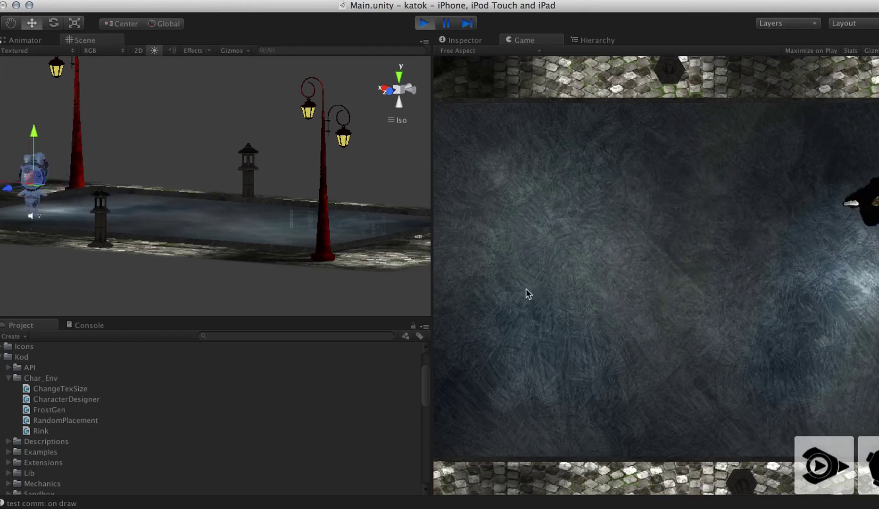
Display the scene in Wireframe mode and send the skater back across to the left side of the rink.
{"action": "left_click", "coordinate": [73, 50]}
{"action": "left_click", "coordinate": [64, 59]}
{"action": "left_click", "coordinate": [217, 122]}
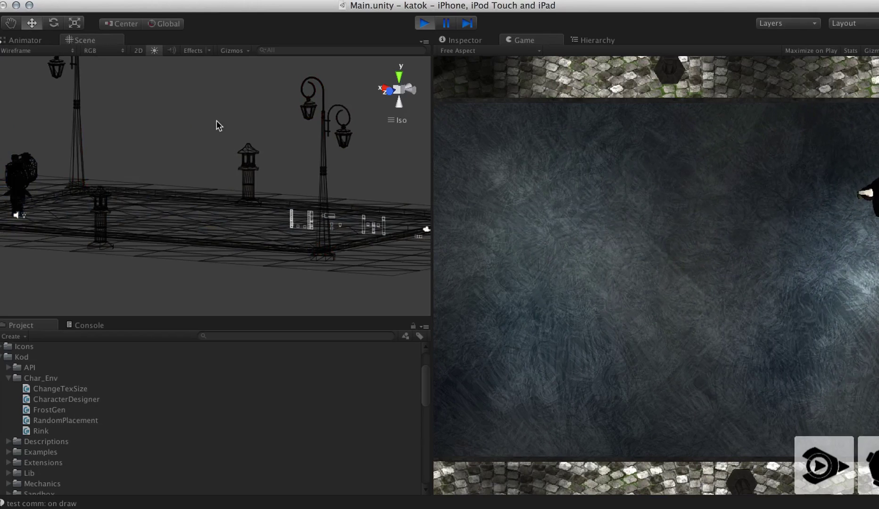
{"action": "left_click", "coordinate": [535, 273]}
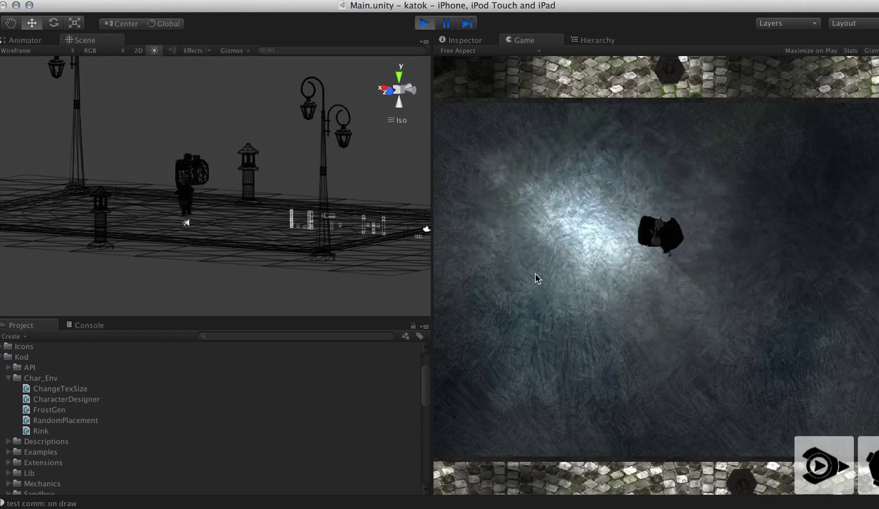